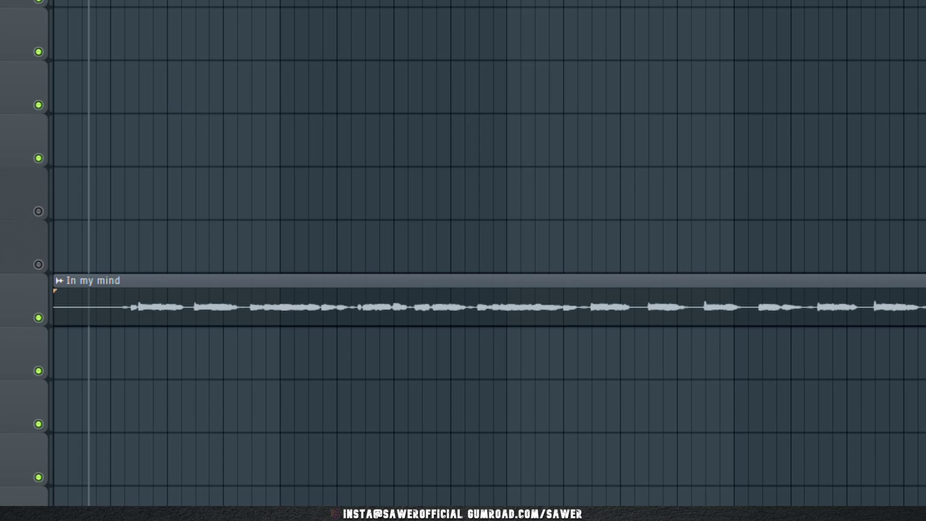
Listen to the opening of the "In my mind" vocal clip on Track 8
scroll(86, 261, "up", 4)
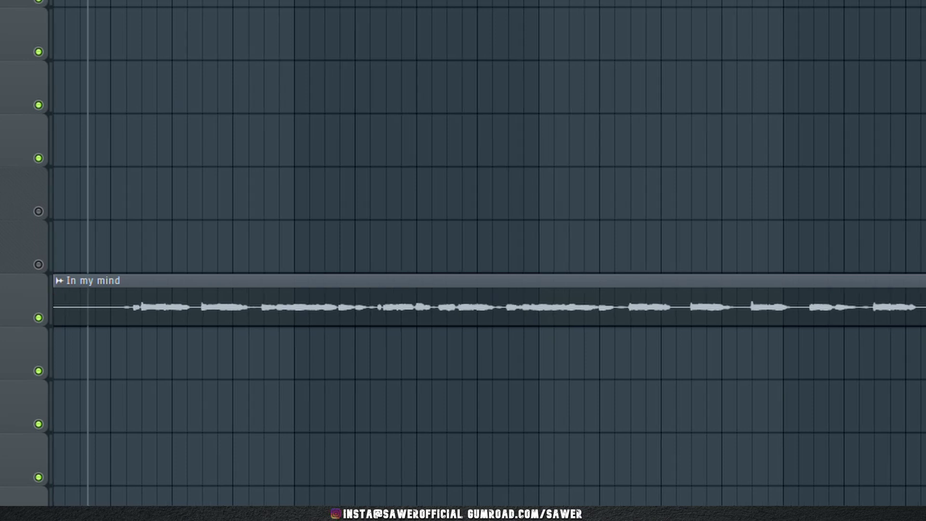
scroll(488, 253, "left", 1)
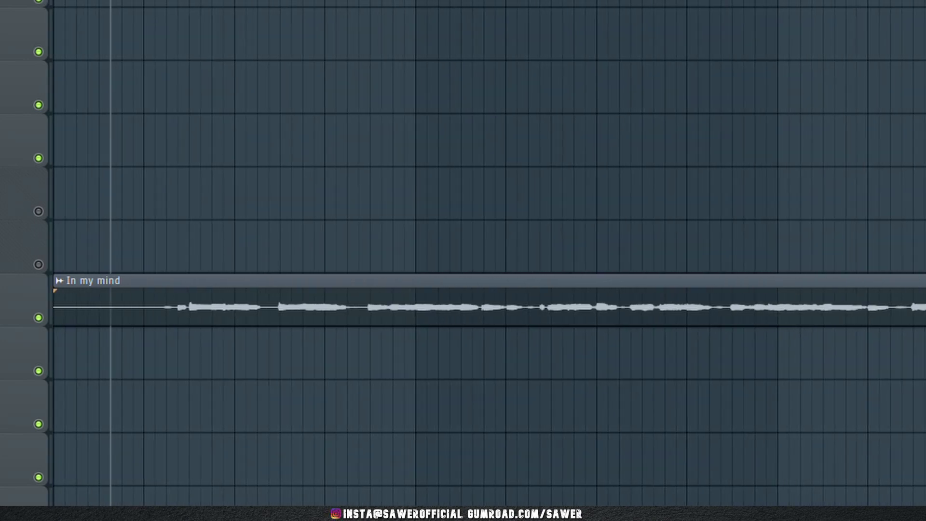
key("space")
key("space")
scroll(179, 95, "down", 3)
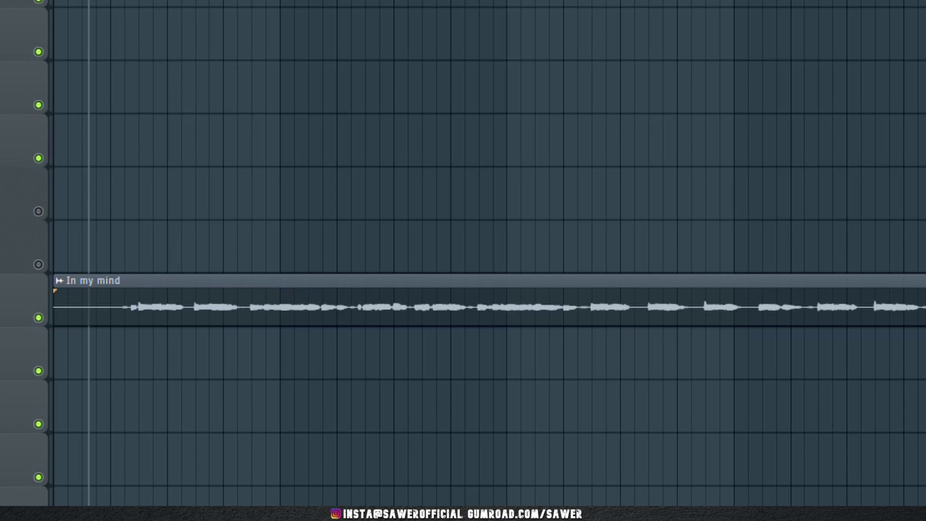
scroll(489, 253, "up", 2)
scroll(489, 253, "up", 1)
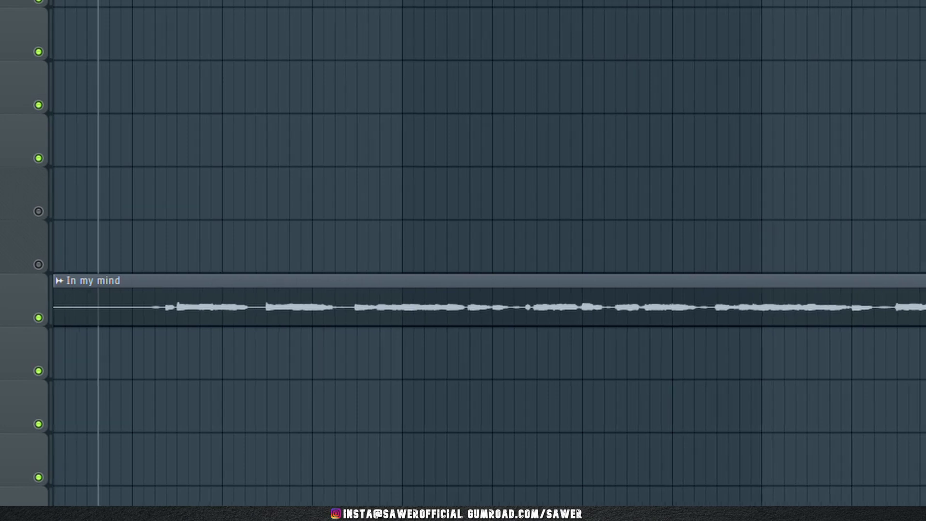
key("space")
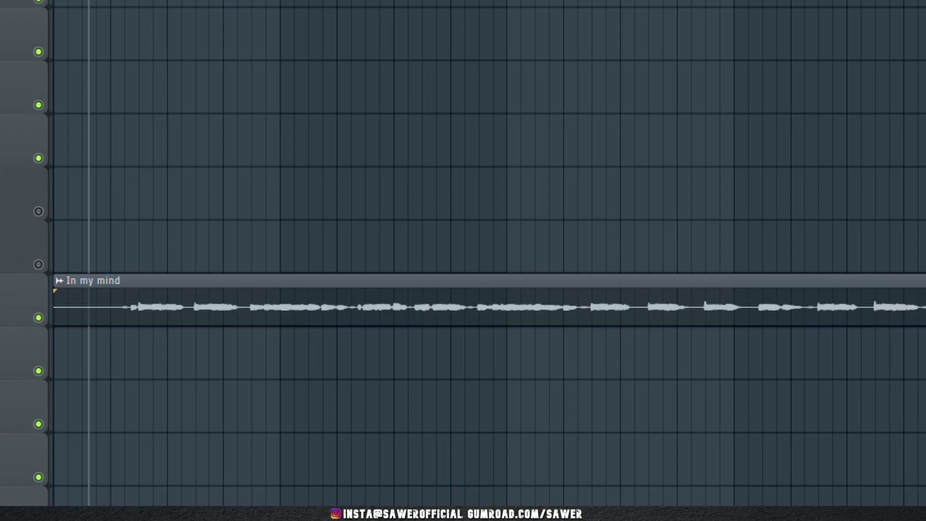
scroll(462, 253, "up", 3)
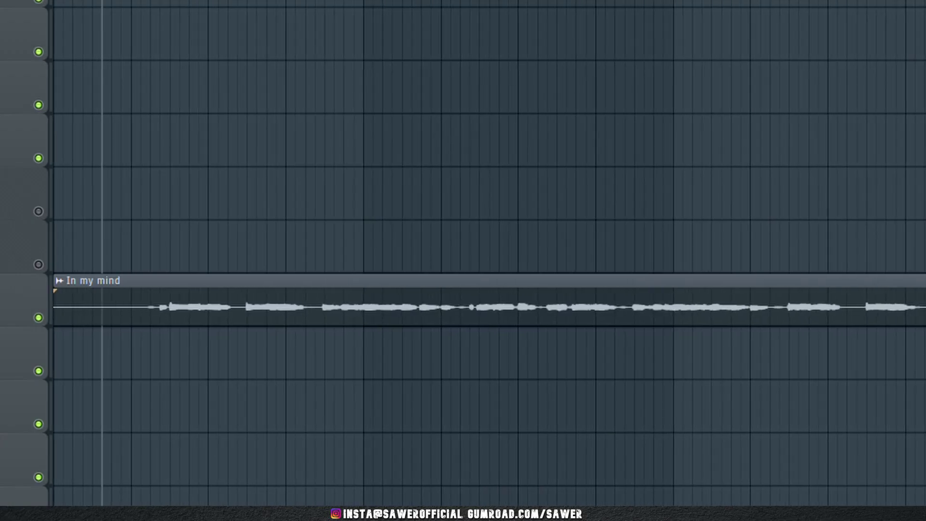
key("space")
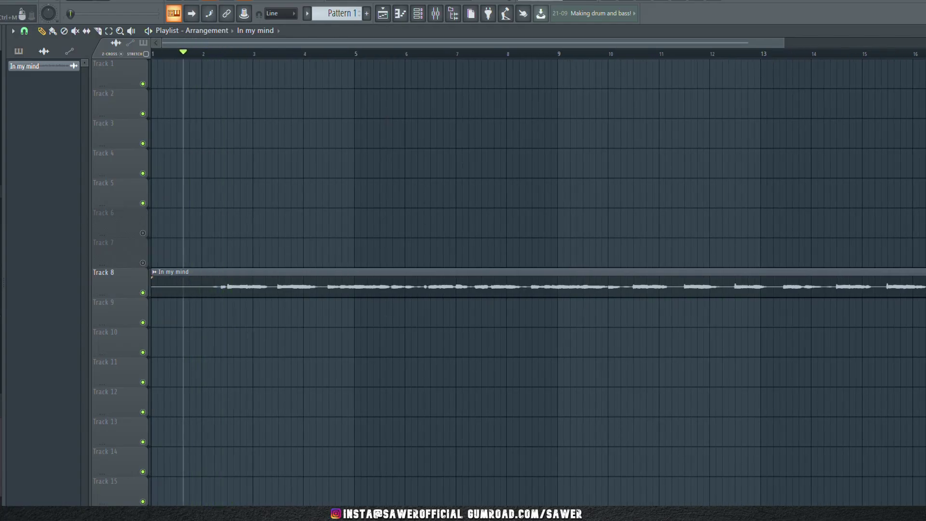
left_click(178, 1)
key("space")
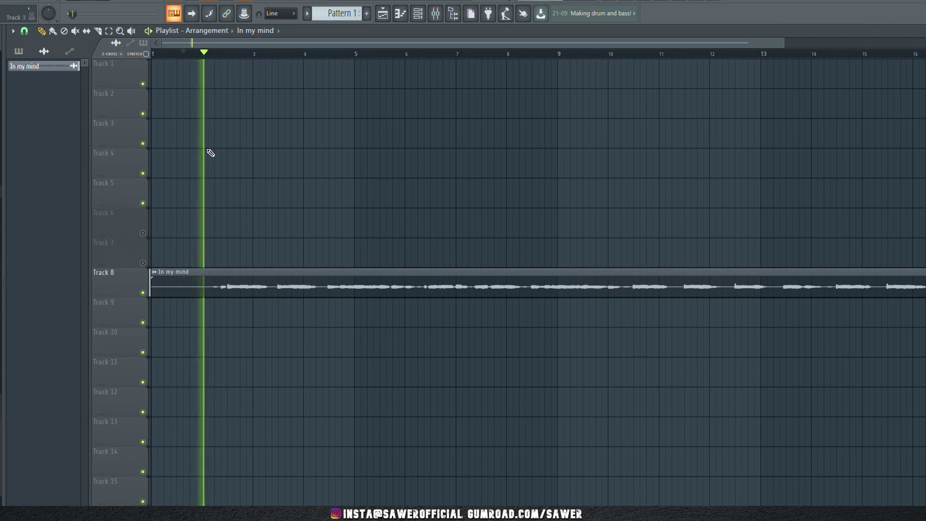
Normalize the "In my mind" vocal sample and play the arrangement from the opening bars
double_click(263, 287)
left_click(203, 205)
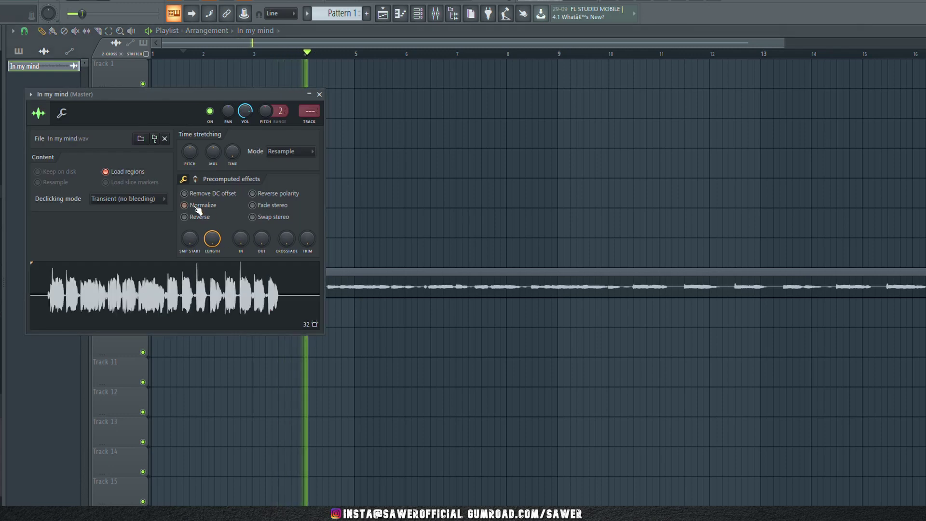
left_click(320, 94)
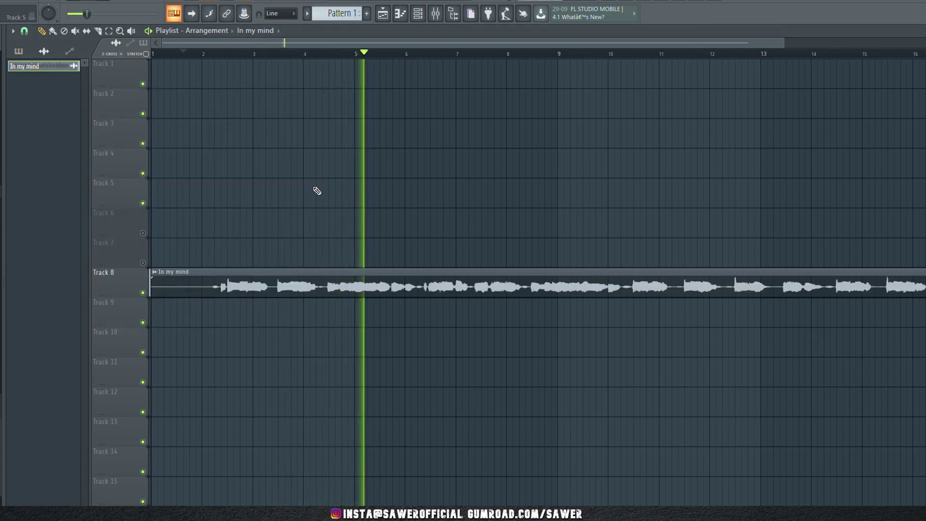
key("space")
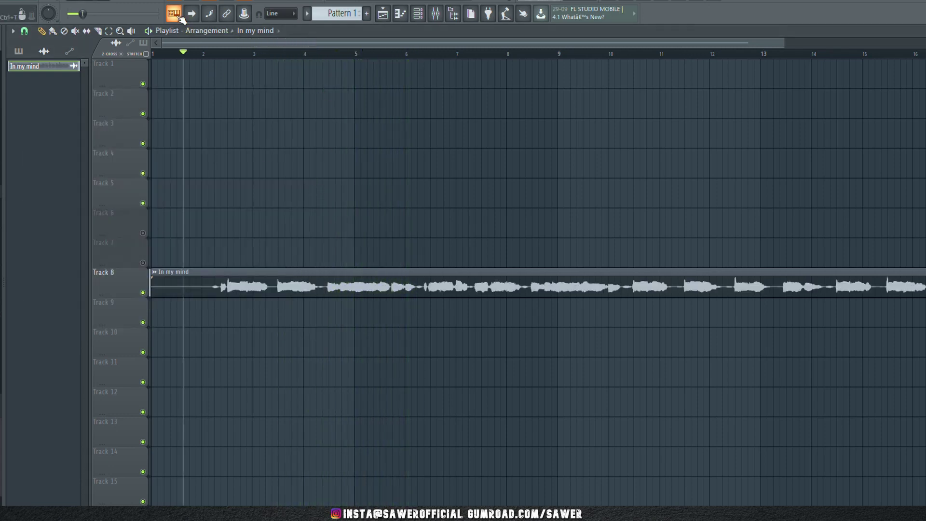
key("space")
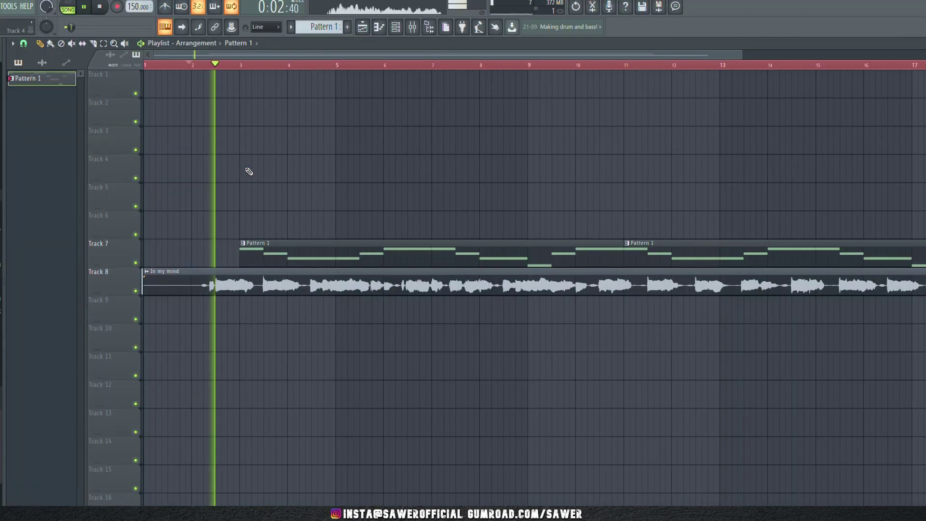
Raise the C#5, B4 and G#4 chord notes of the Serum #2 part by one octave in the piano roll
left_click(380, 28)
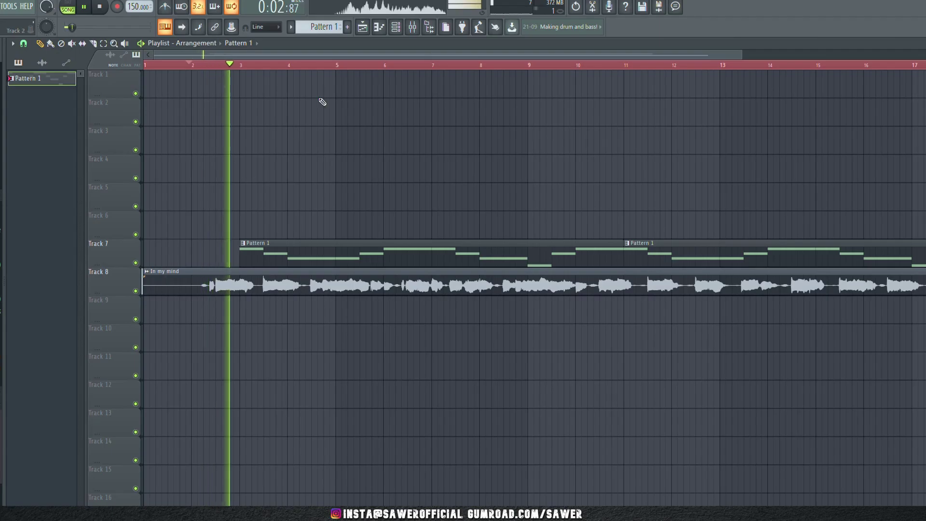
left_click(379, 27)
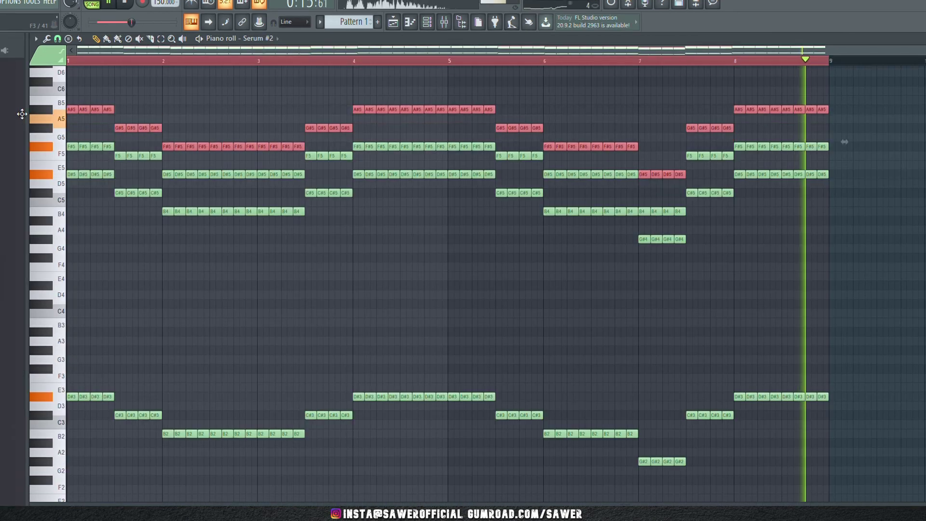
left_click(341, 287, "ctrl")
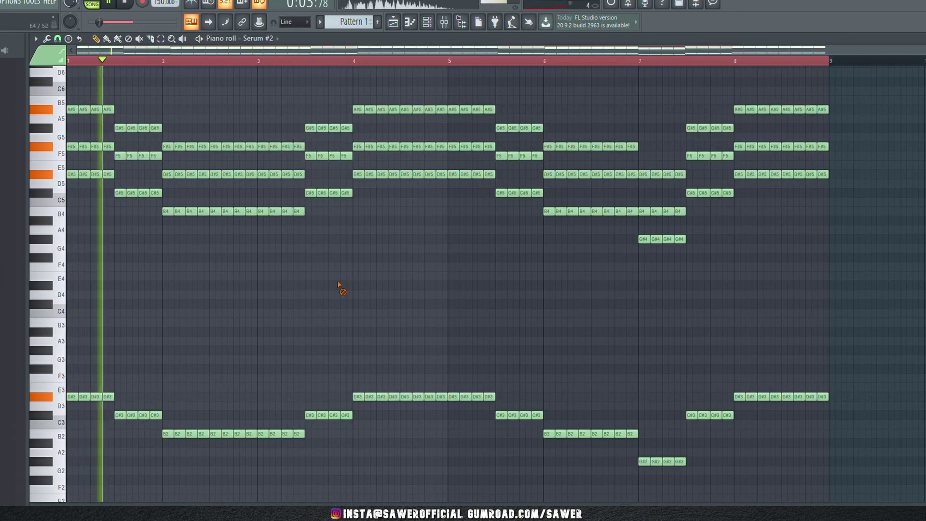
left_click_drag(876, 294, 67, 183)
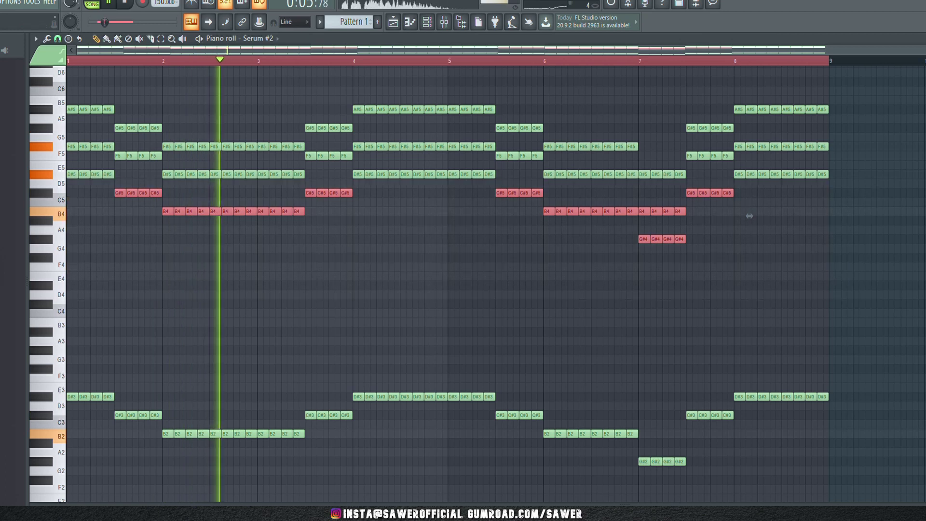
key("ctrl+Up")
left_click(264, 224, "ctrl")
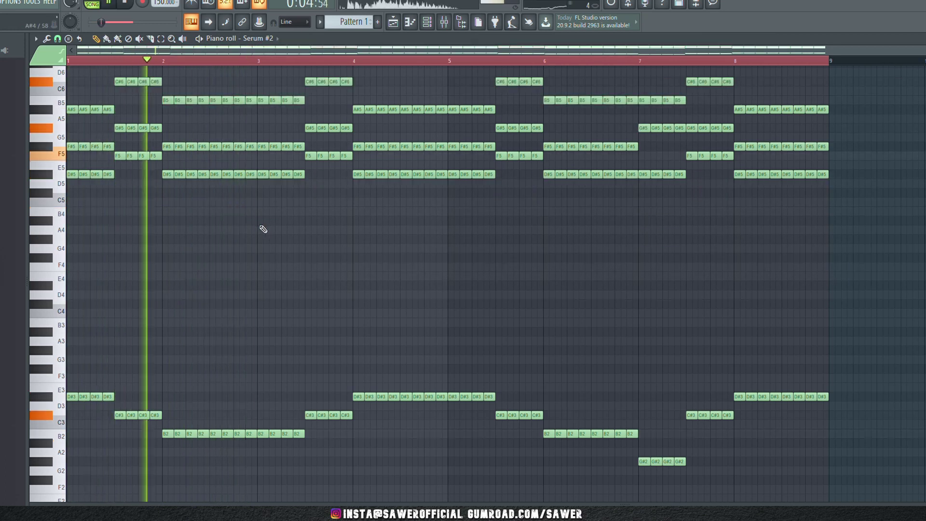
scroll(260, 227, "up", 1)
left_click(427, 21)
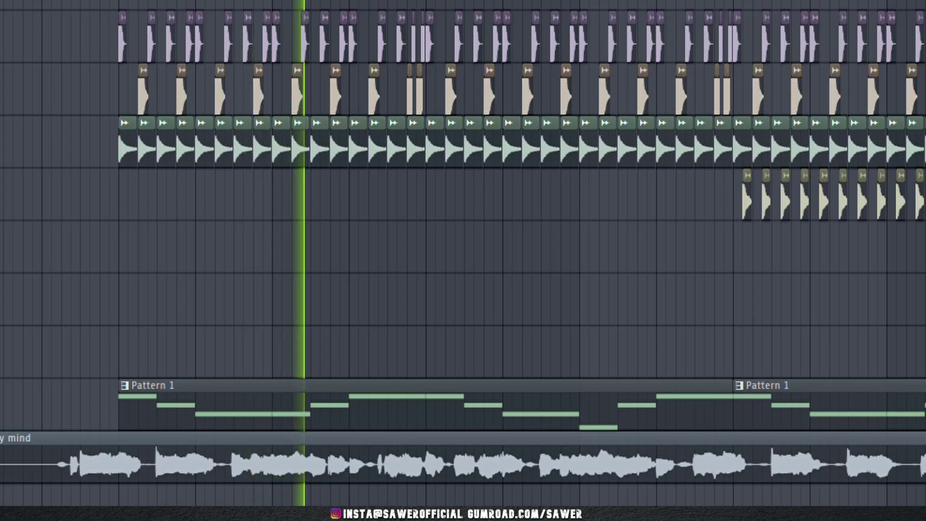
Make band 7 of the Drumbus Parametric EQ 2 a steep low-pass filter and adjust its frequency
key("ctrl+a")
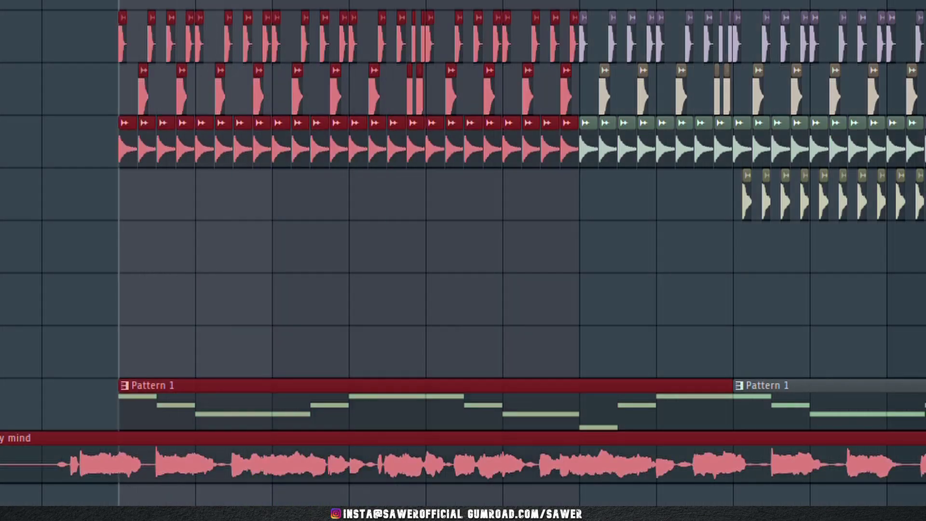
key("F9")
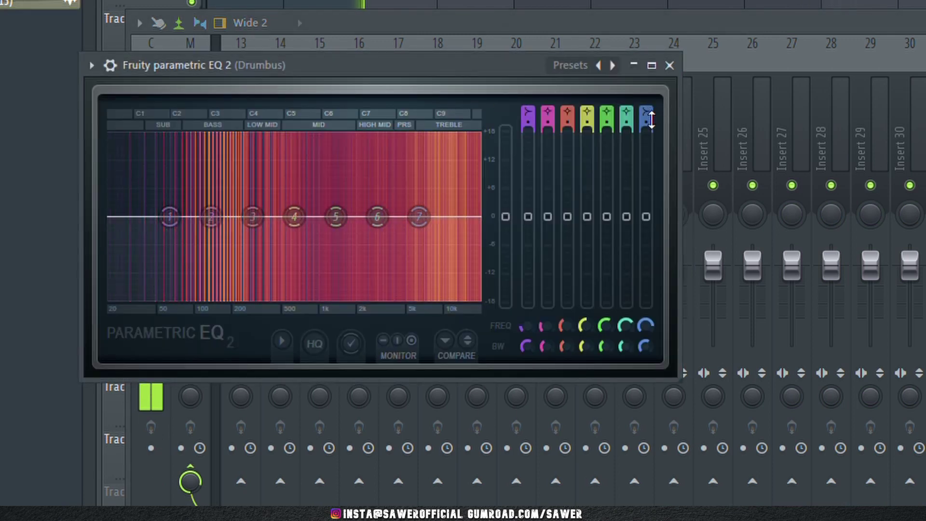
left_click_drag(651, 120, 652, 143)
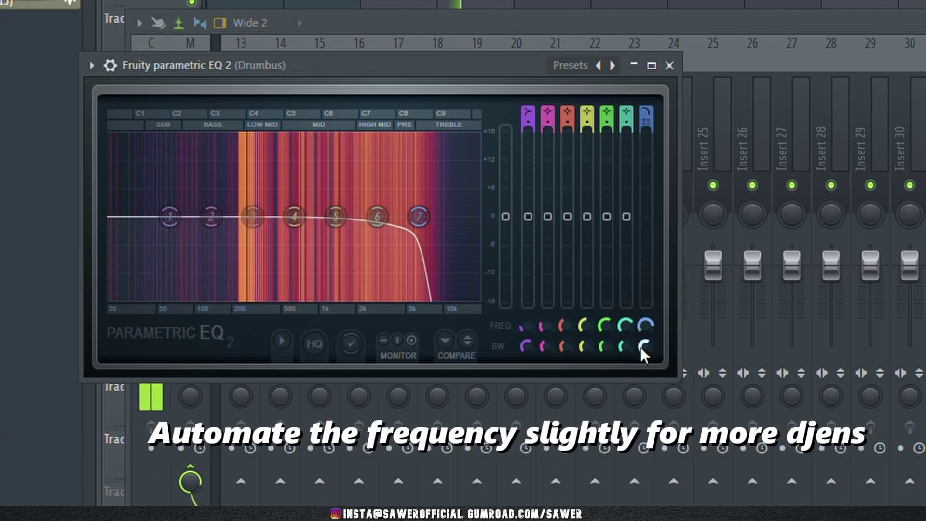
mouse_move(644, 329)
left_mouse_down()
mouse_move(643, 375)
mouse_move(644, 319)
left_mouse_up()
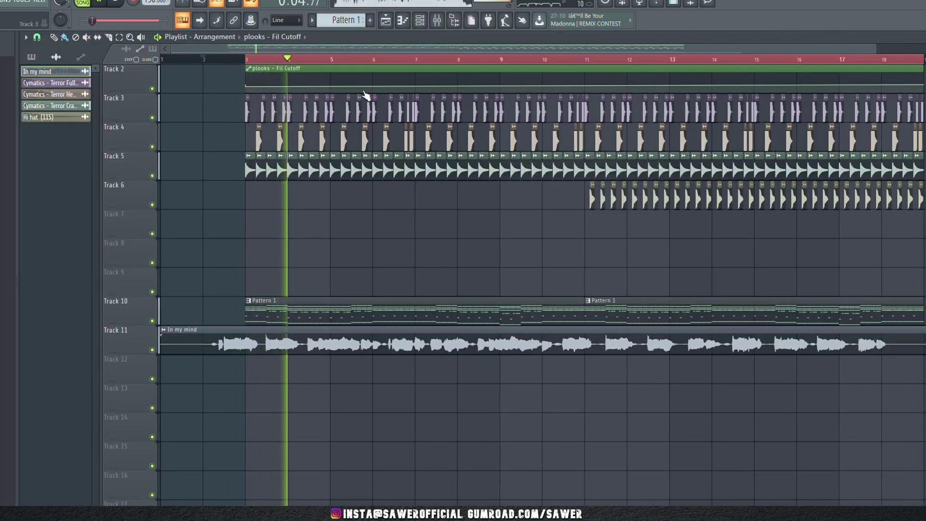
Duplicate the "In my mind" vocal clip from Track 11 onto Track 12 and open the copy's sample settings
key("F9")
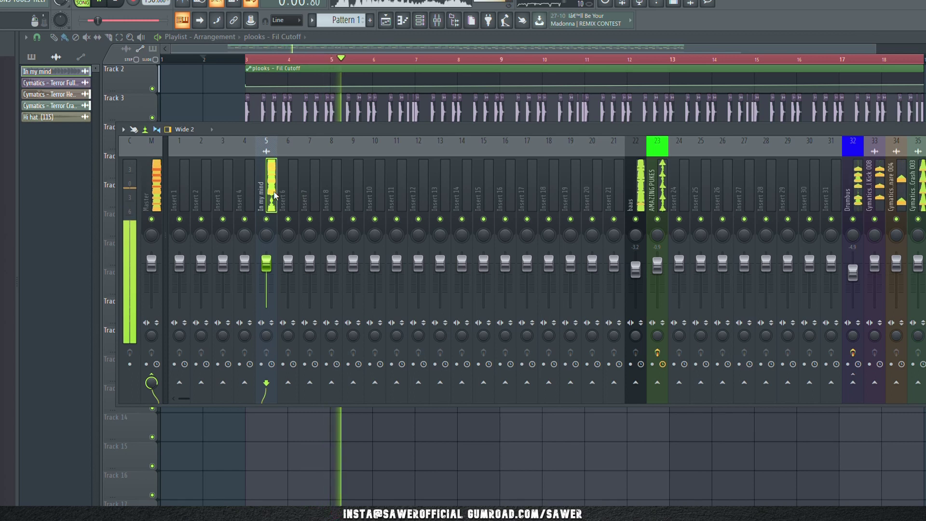
key("F9")
left_click_drag(219, 352, 218, 390)
key("space")
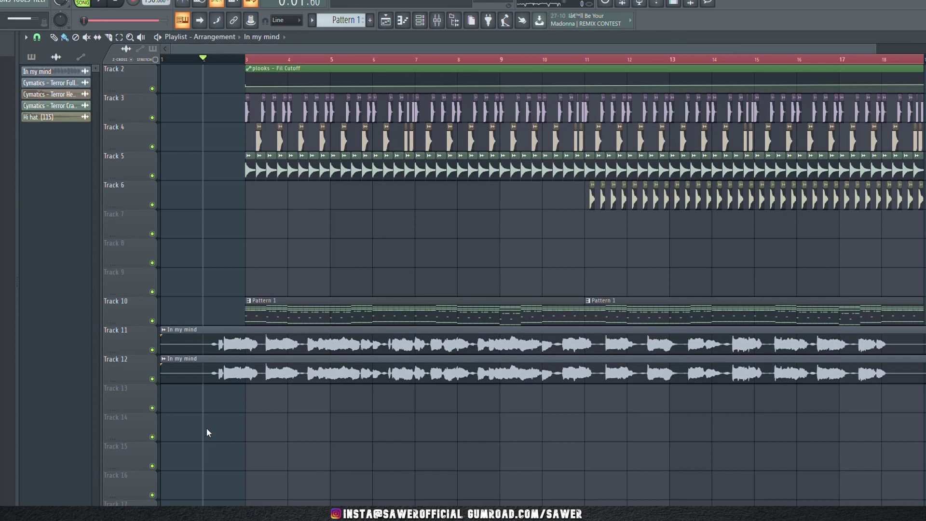
double_click(183, 362)
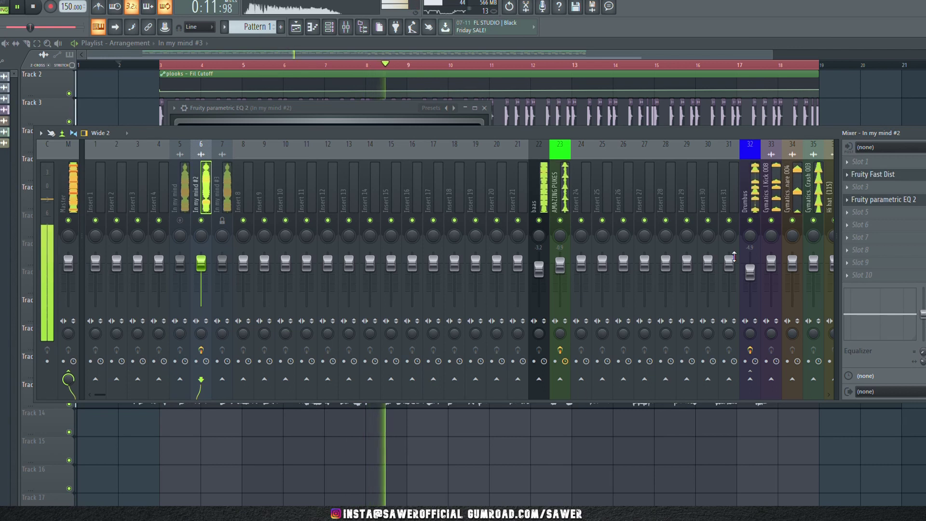
Lower the frequencies of bands 1 and 3 in the Parametric EQ 2 on the "In my mind #2" vocal track
left_click(884, 200)
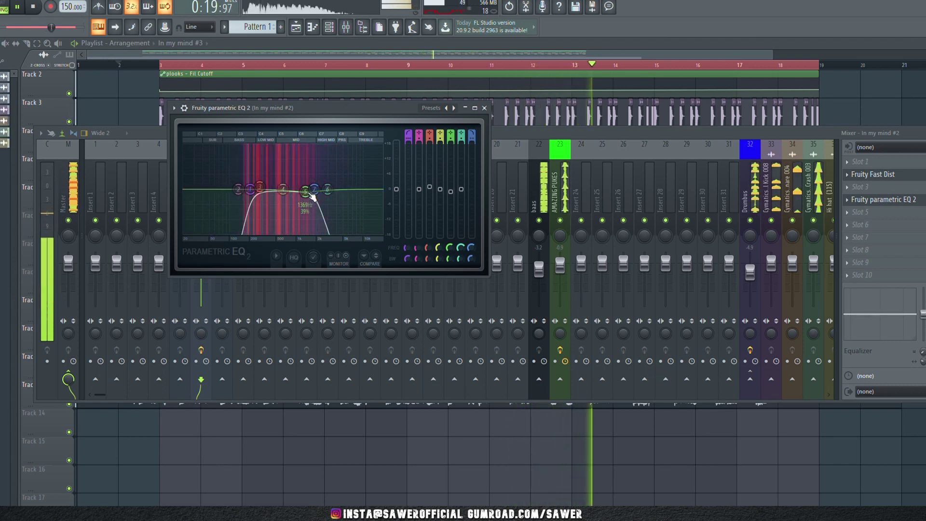
left_click(484, 108)
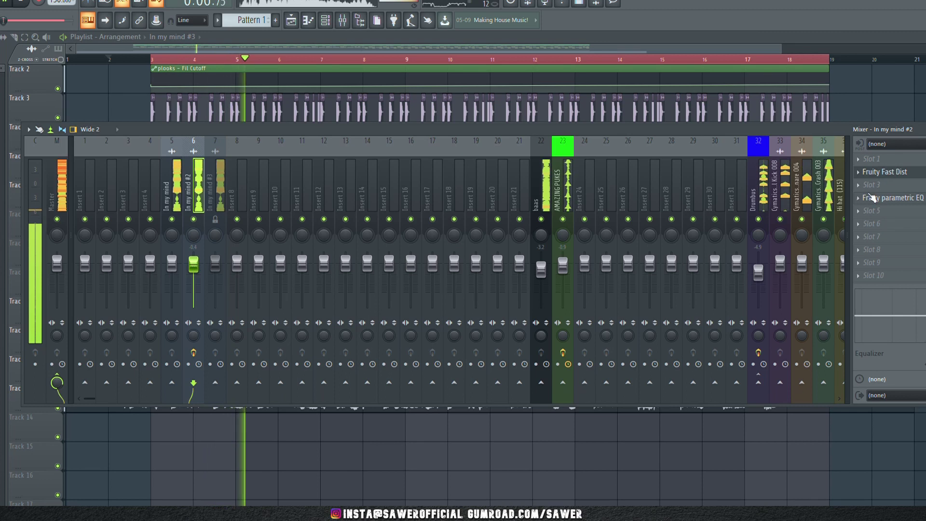
left_click(903, 198)
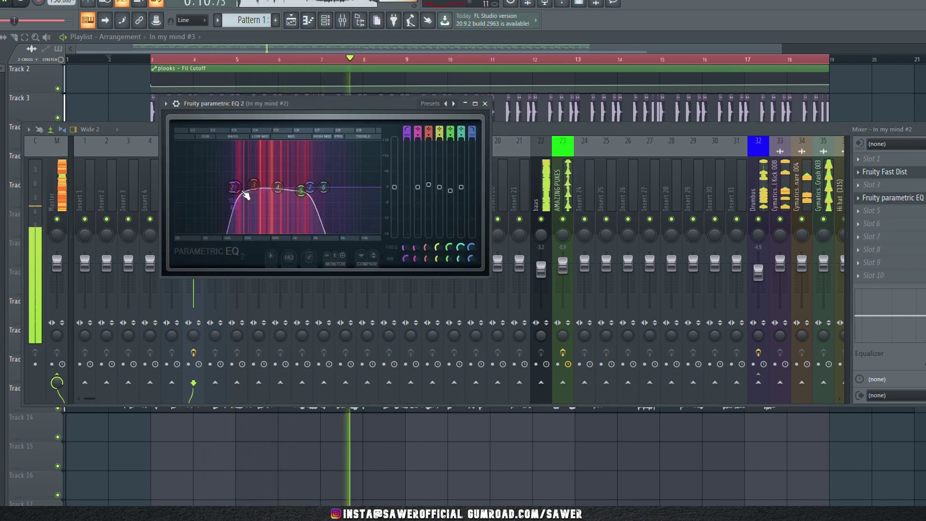
left_click_drag(406, 248, 405, 253)
left_click_drag(253, 186, 238, 184)
left_click_drag(306, 103, 386, 161)
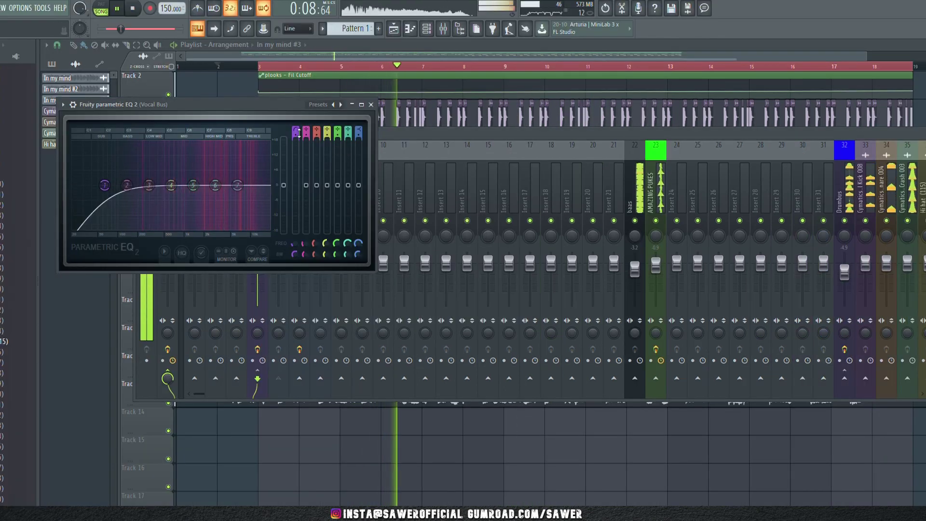
Set the Vocal Bus Parametric EQ 2 to a steep high-pass on band 1 and a low-pass at the treble end on band 7
left_click_drag(298, 133, 299, 141)
left_click_drag(295, 252, 293, 256)
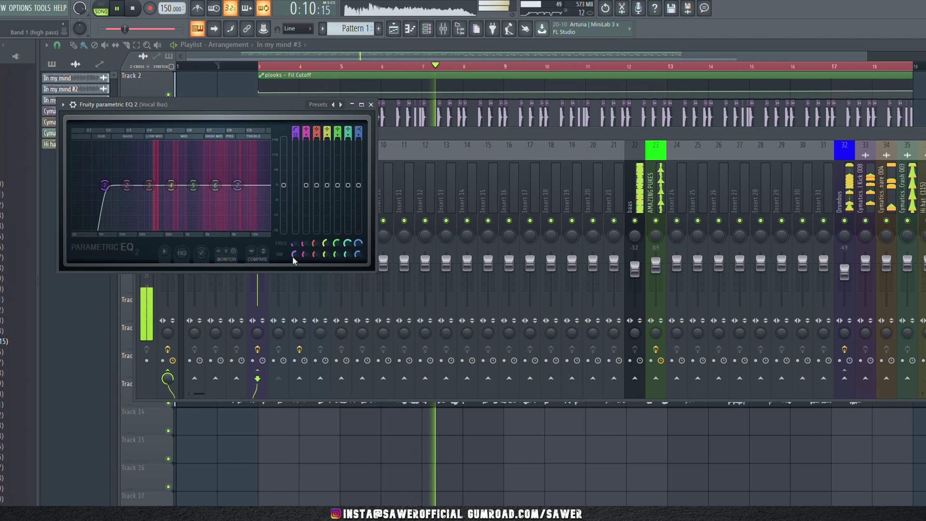
left_click(362, 133)
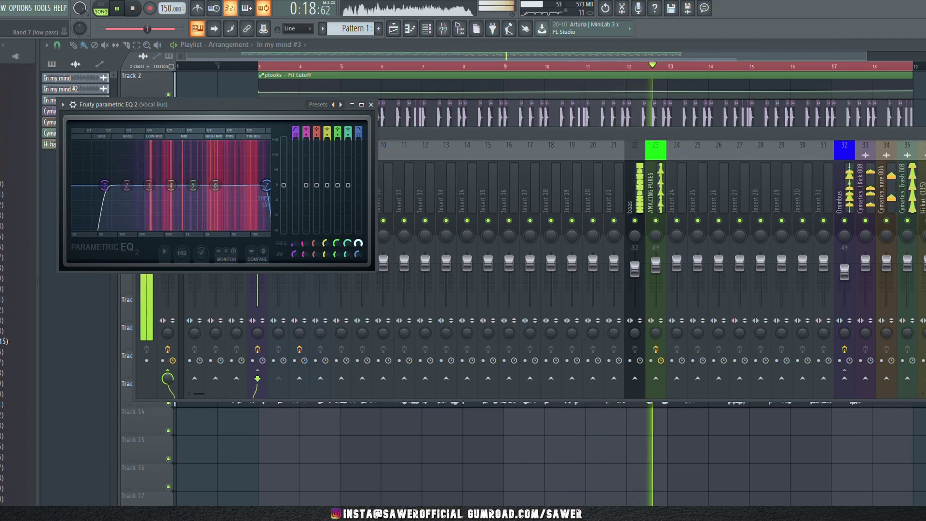
left_click(468, 137)
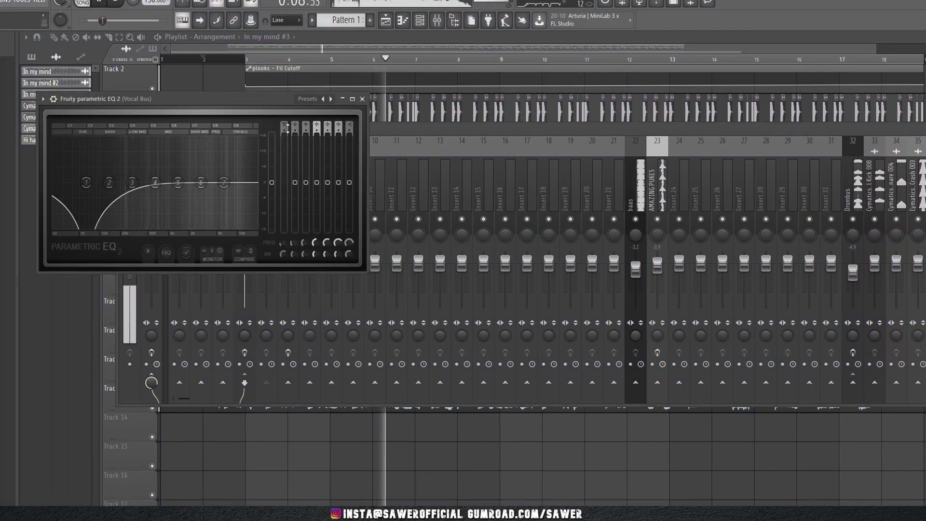
left_click_drag(281, 256, 281, 251)
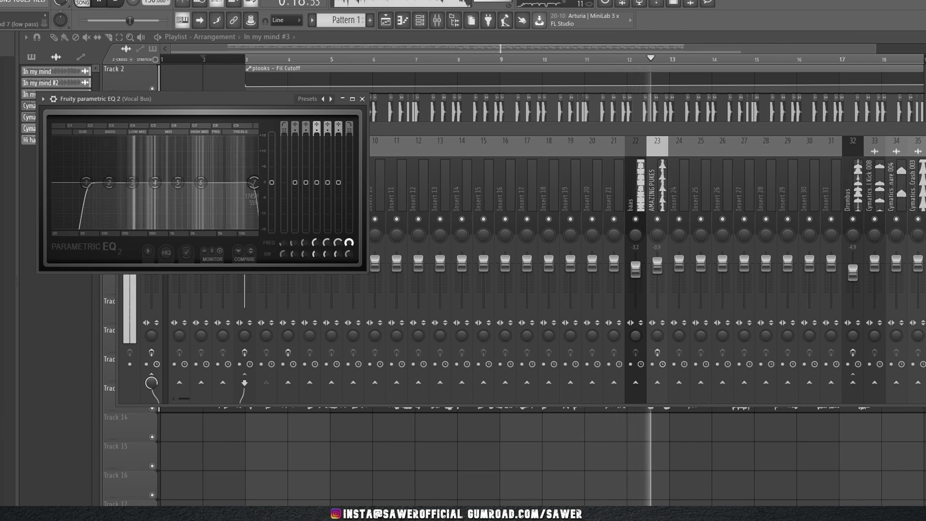
left_click(462, 129)
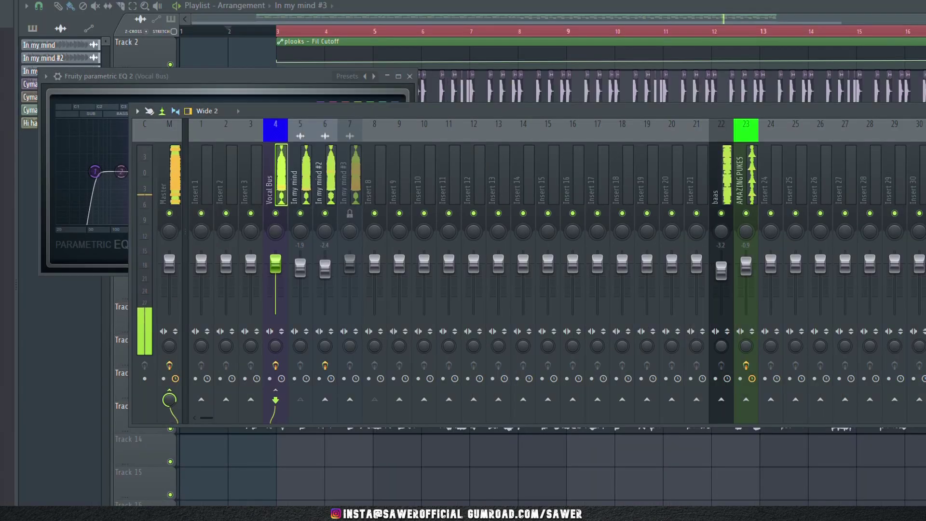
Set the Hercules2 Delay mix on the Vocal Bus to 40, lower its filter, and close the Fruity Reeverb 2 window
left_click_drag(380, 157, 522, 165)
left_click_drag(564, 234, 566, 308)
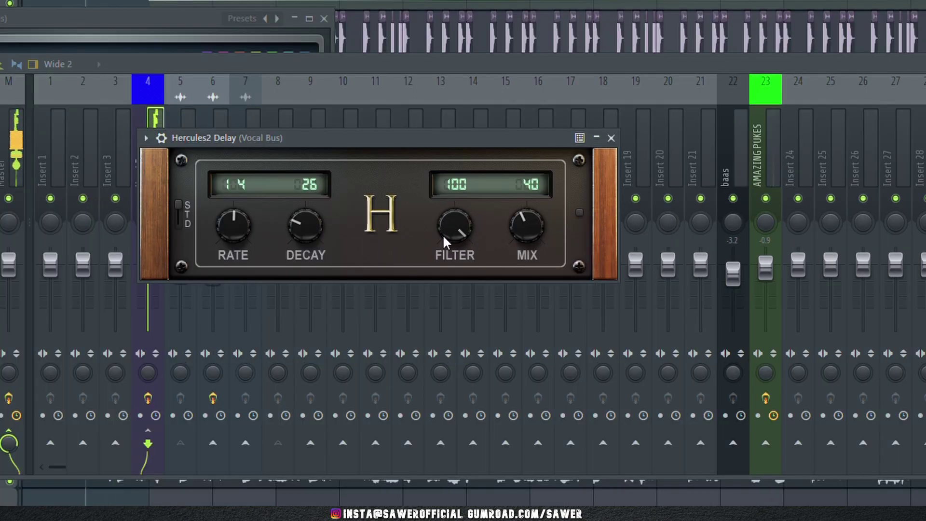
left_click_drag(444, 234, 446, 316)
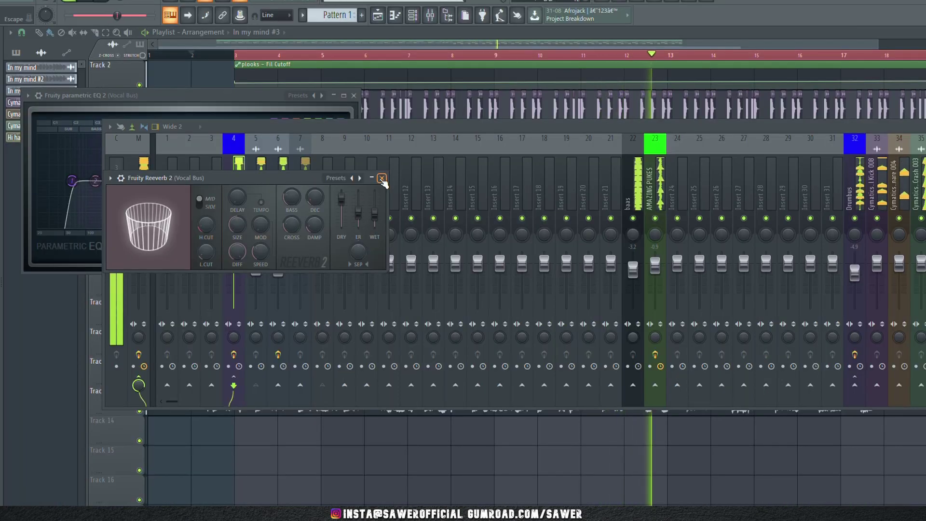
left_click(381, 178)
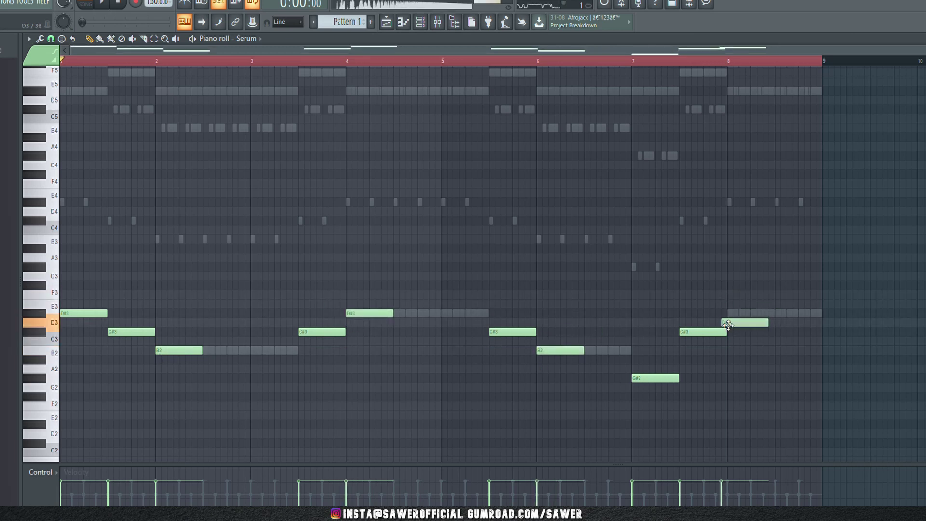
Move the last Serum note to D#3 at bar 8 and lengthen the B2 note at bar 2 and D#3 note at bar 4 to 1.5 bars
left_click_drag(727, 324, 731, 316)
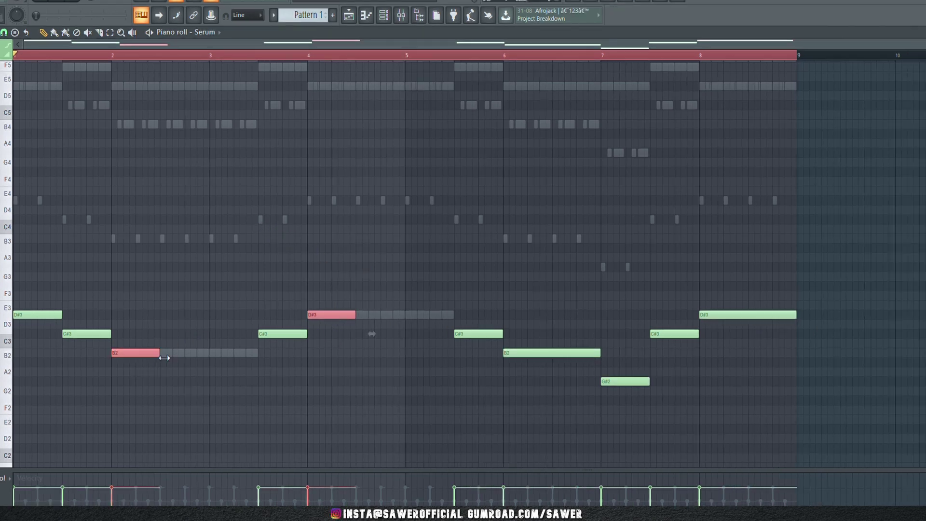
key("space")
left_click_drag(164, 357, 262, 359)
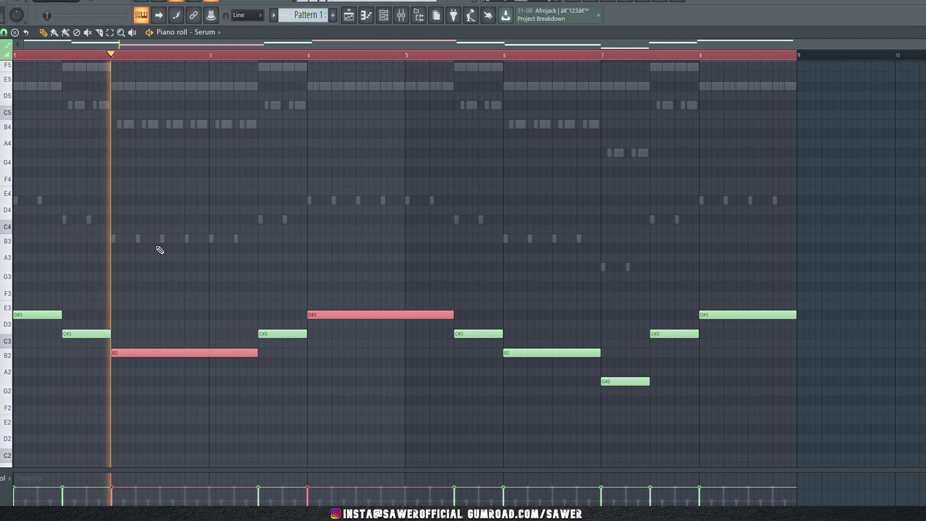
key("ctrl+a")
left_click_drag(37, 313, 19, 87)
key("space")
key("space")
scroll(35, 145, "up", 4)
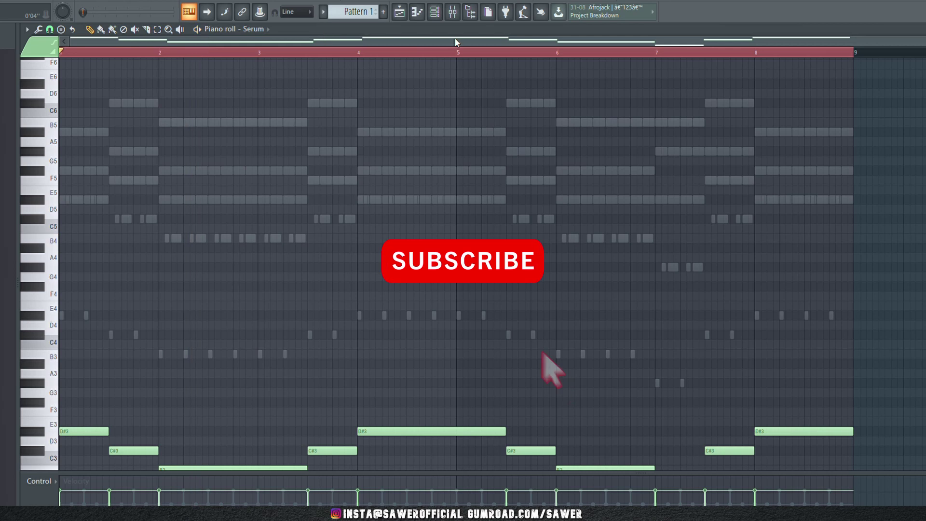
Select the aircraft channel and route it to mixer insert 8
key("space")
left_click(435, 13)
left_click(275, 88)
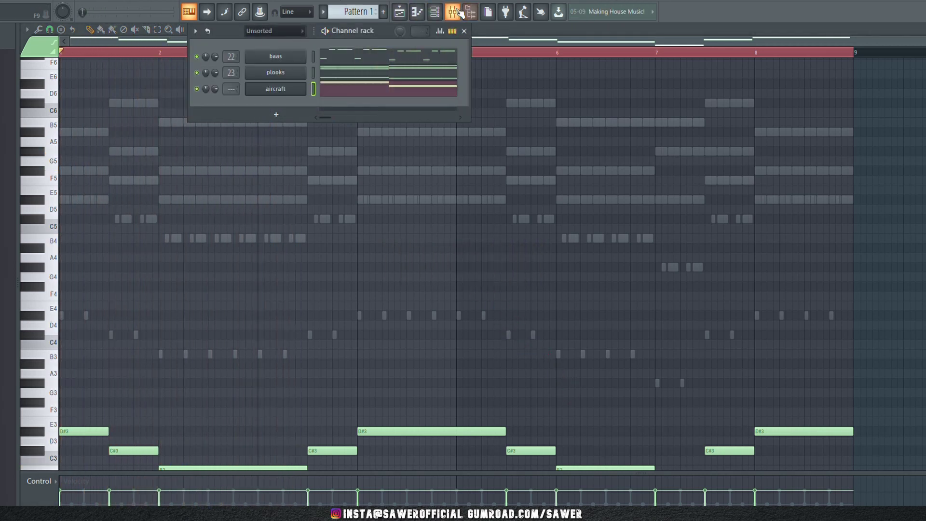
left_click(460, 11)
left_click(340, 188)
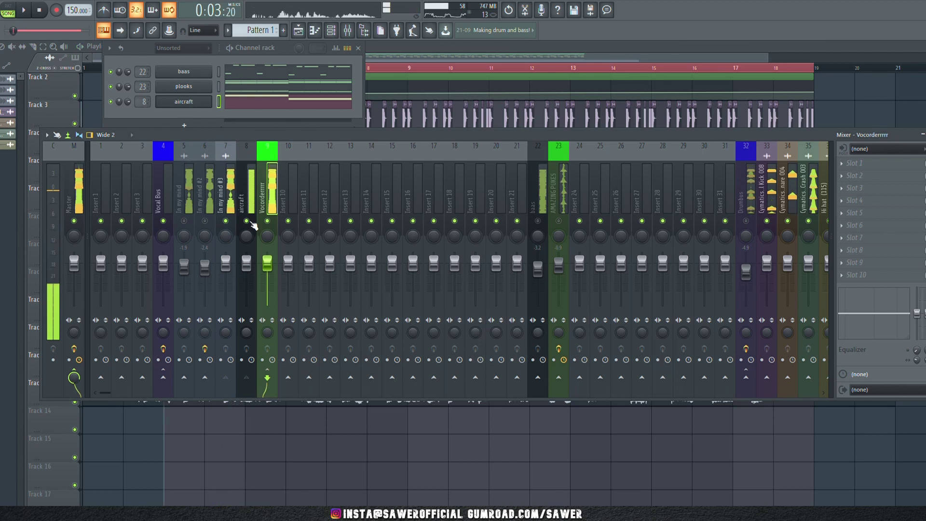
Move the Vocodex window clear of the vocoder's mixer track and adjust its modulator and carrier input numbers
key("space")
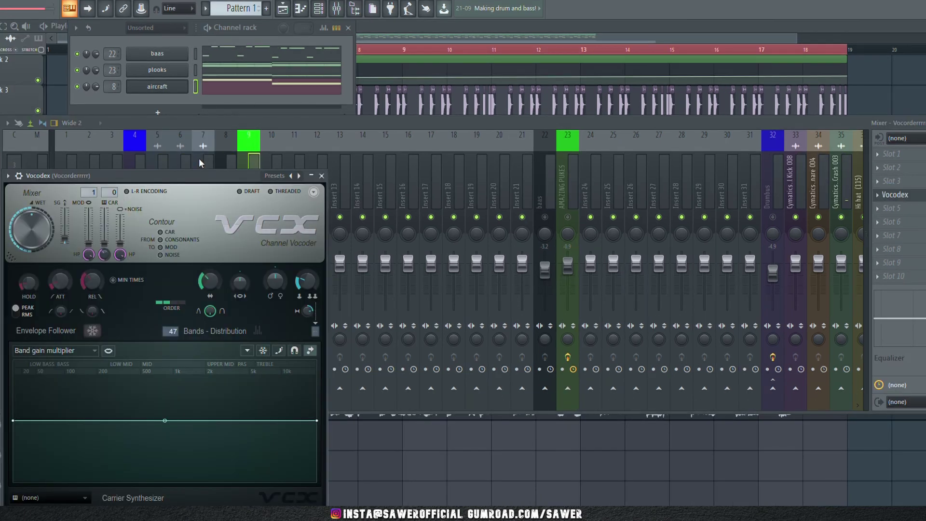
left_click_drag(199, 158, 552, 136)
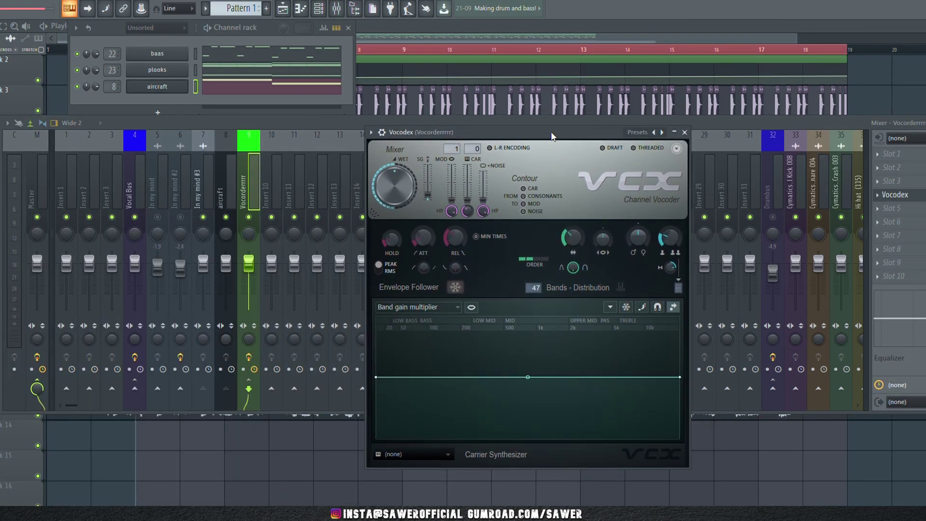
key("space")
left_click_drag(474, 154, 453, 147)
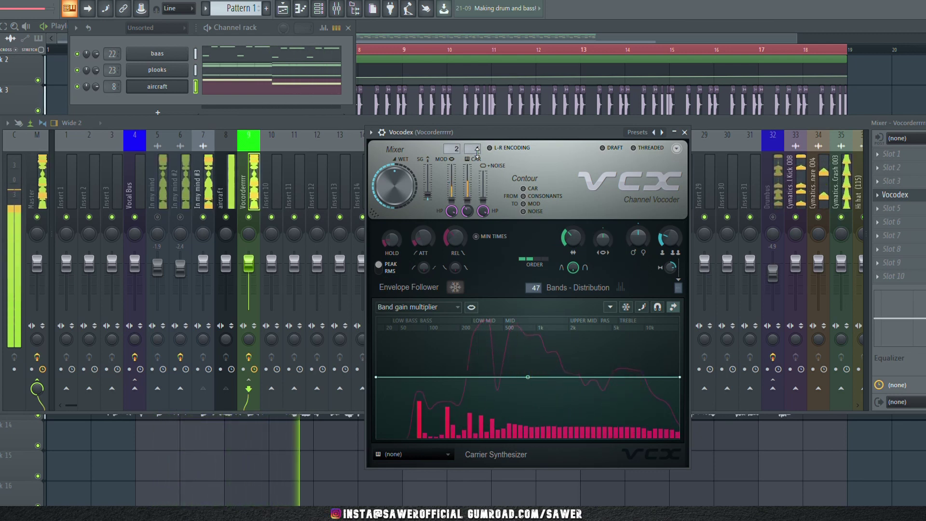
left_click_drag(456, 150, 460, 154)
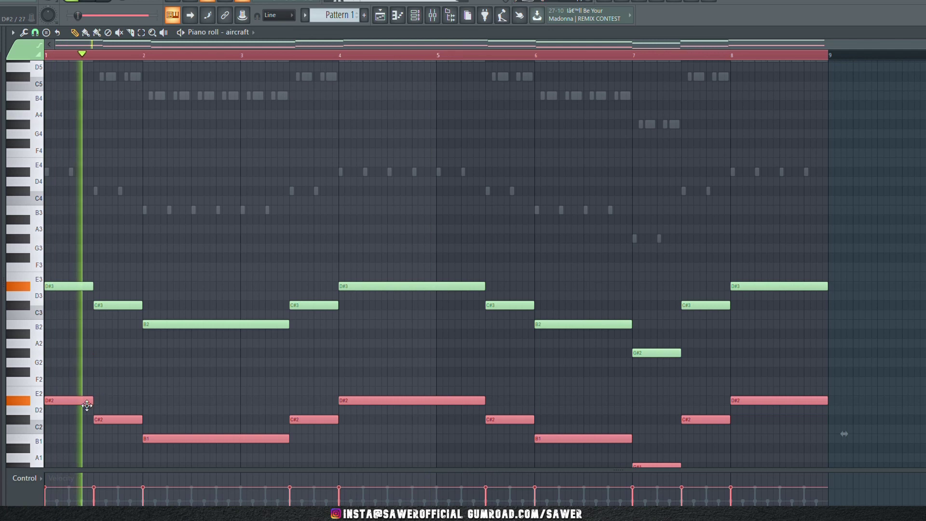
Duplicate the aircraft note line to start on D#4, then add another copy starting on G4, and preview the chords
left_click_drag(80, 401, 58, 177)
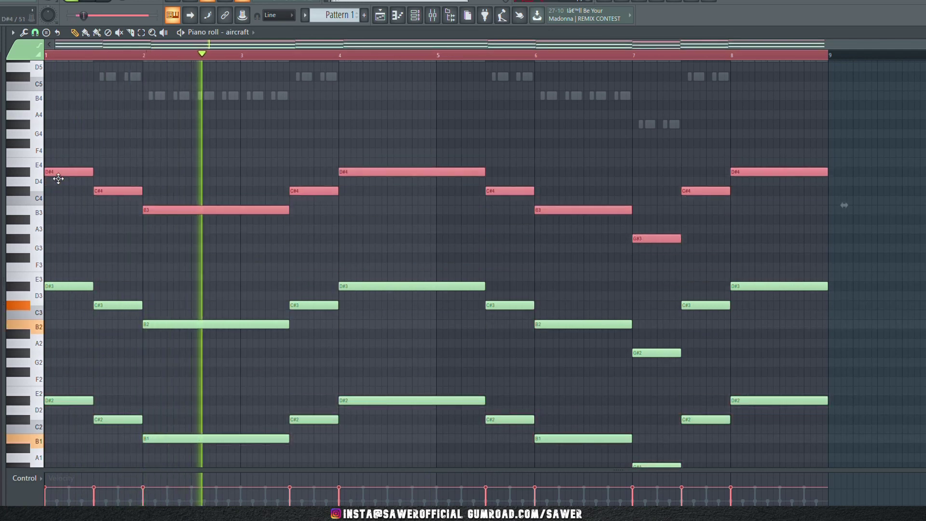
scroll(77, 212, "up", 1)
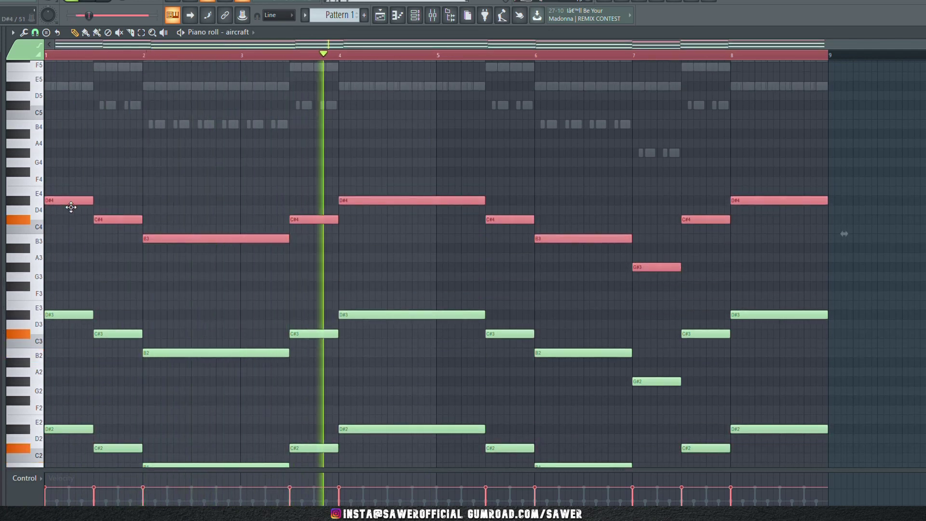
left_click_drag(71, 207, 70, 165)
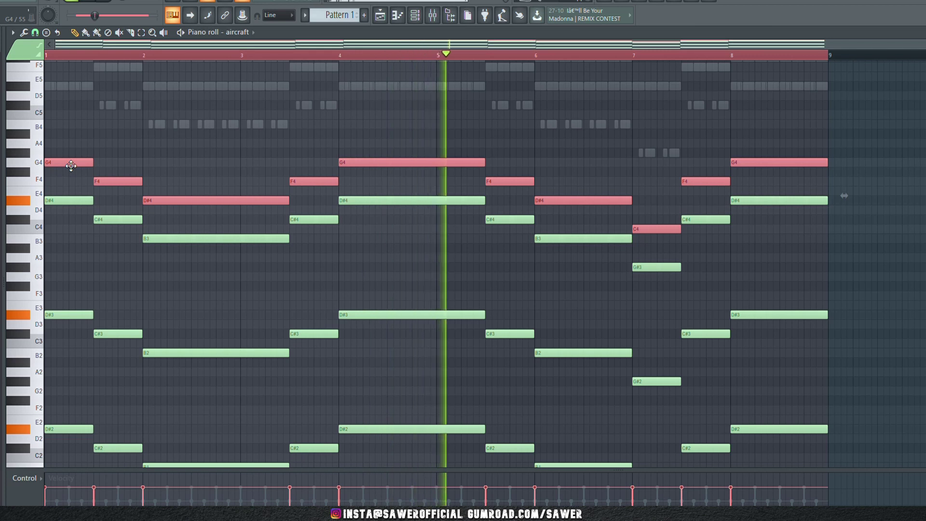
key("space")
key("space")
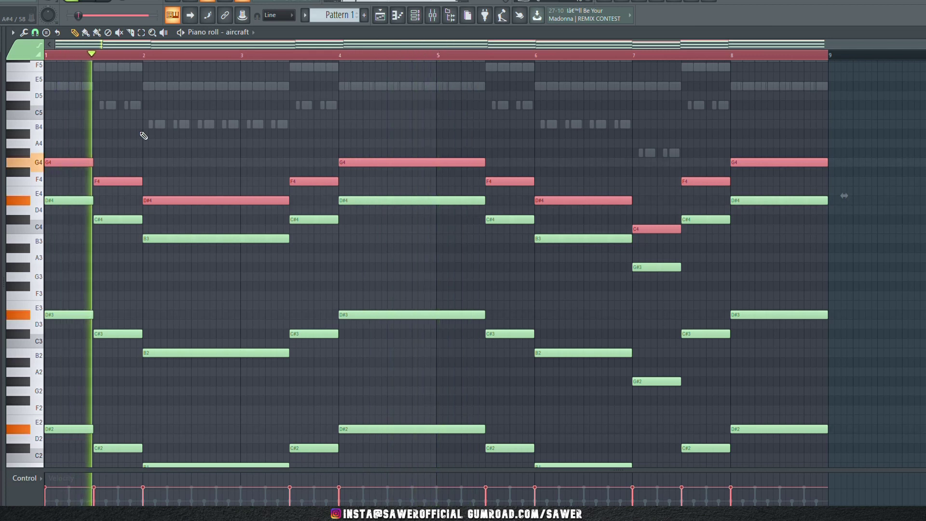
Lower all the G4 notes in the aircraft chords by one semitone to F#4
scroll(140, 135, "up", 1)
key("space")
double_click(28, 195)
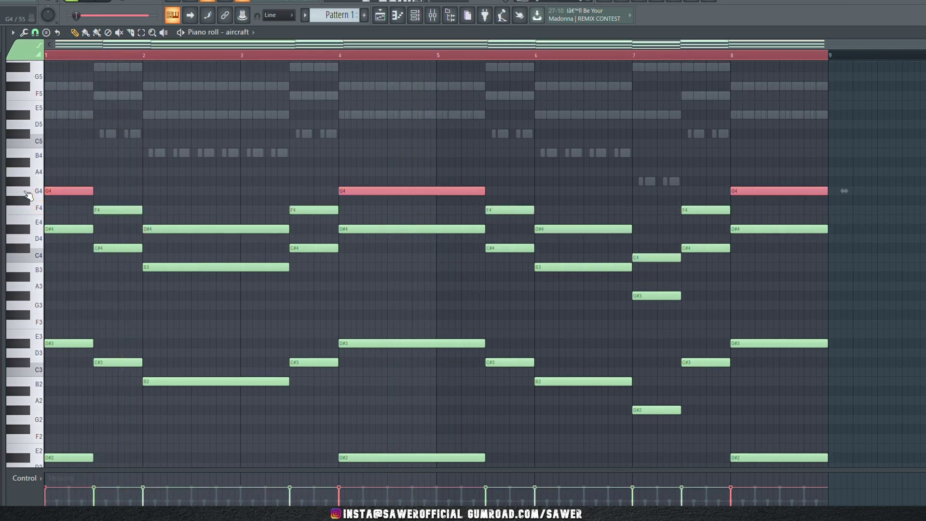
key("Down")
key("space")
key("ctrl+d")
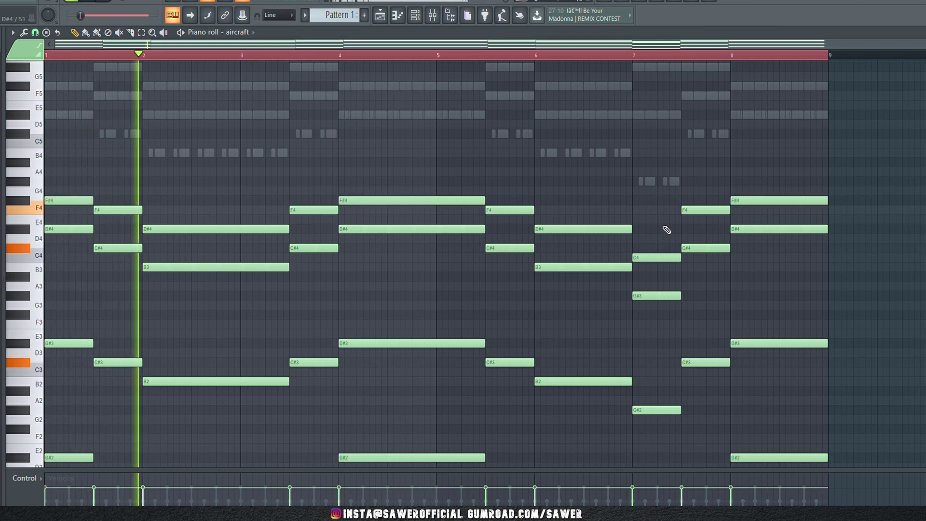
Lower the aircraft's C4 note at bar 7 to B3 and select the line of D#3, C#3 and B2 notes
left_click(658, 257)
key("Down")
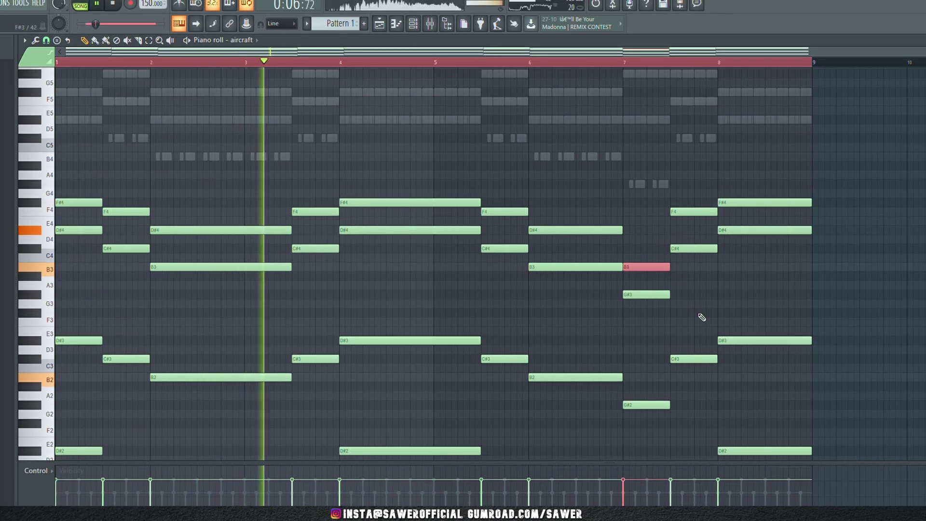
left_click_drag(800, 313, 134, 381)
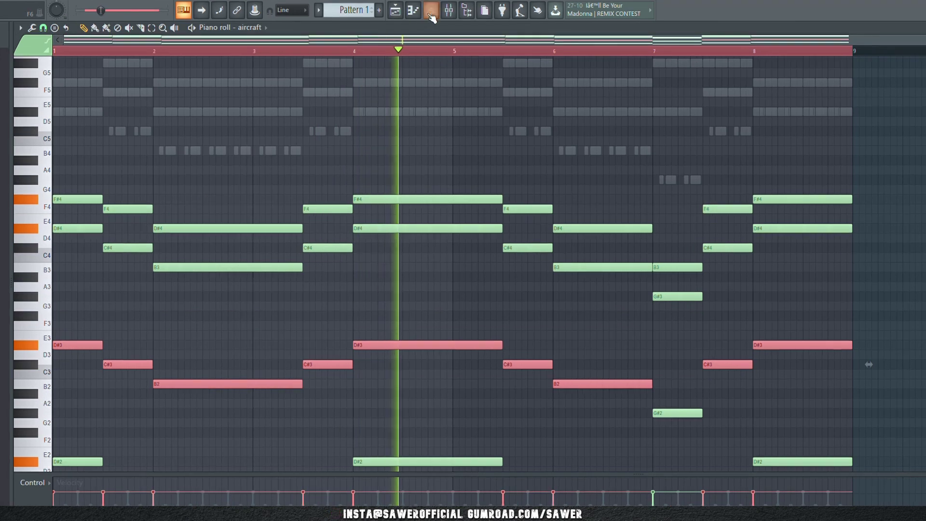
Lower the volume of the vocoder's mixer track 9 to about -2.6 dB
left_click(430, 15)
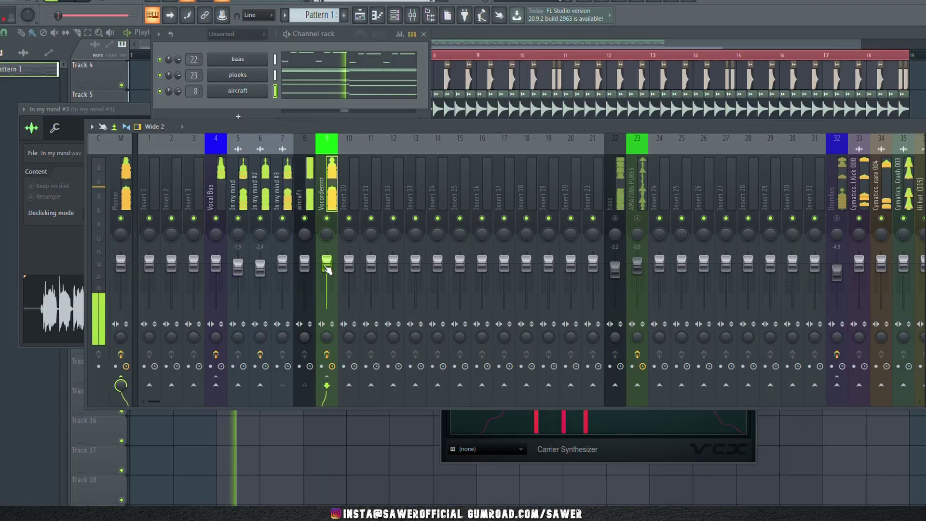
left_click_drag(327, 269, 327, 274)
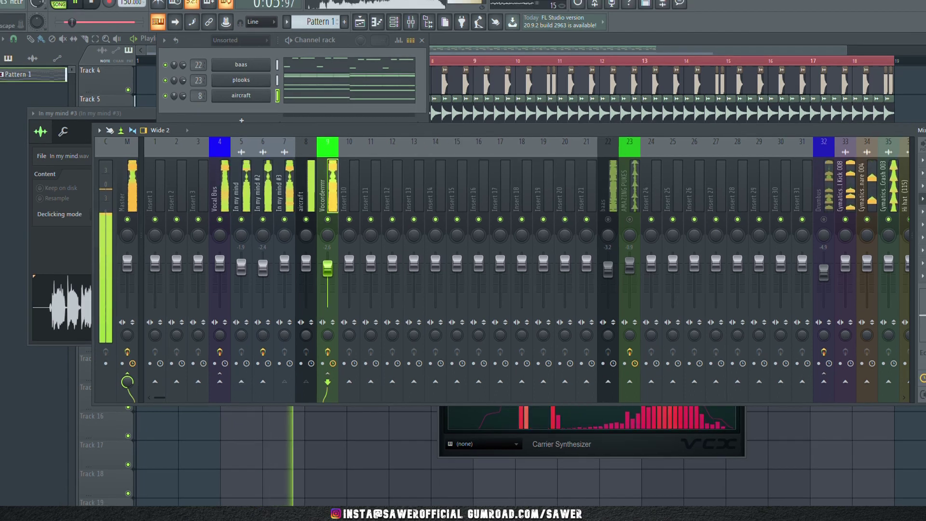
Hide the mixer, show the playlist, and play the arrangement from bar 2
key("F5")
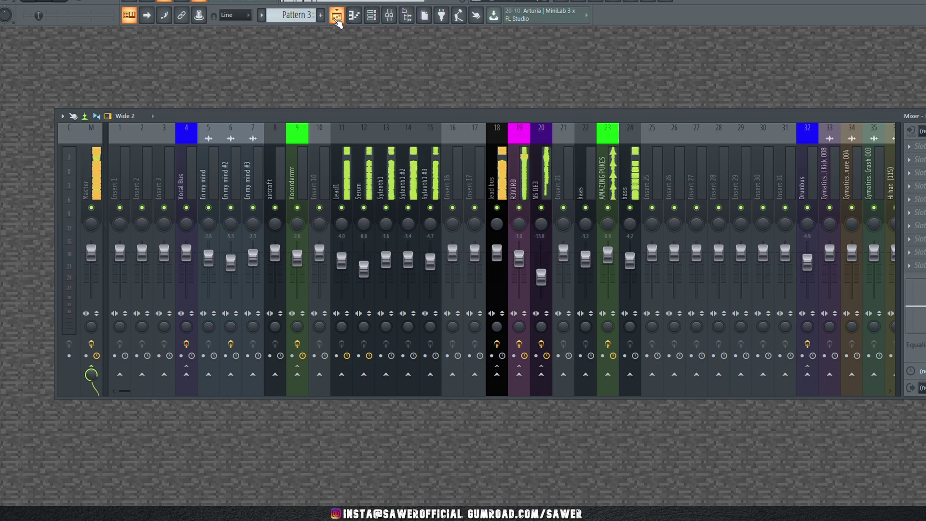
key("F9")
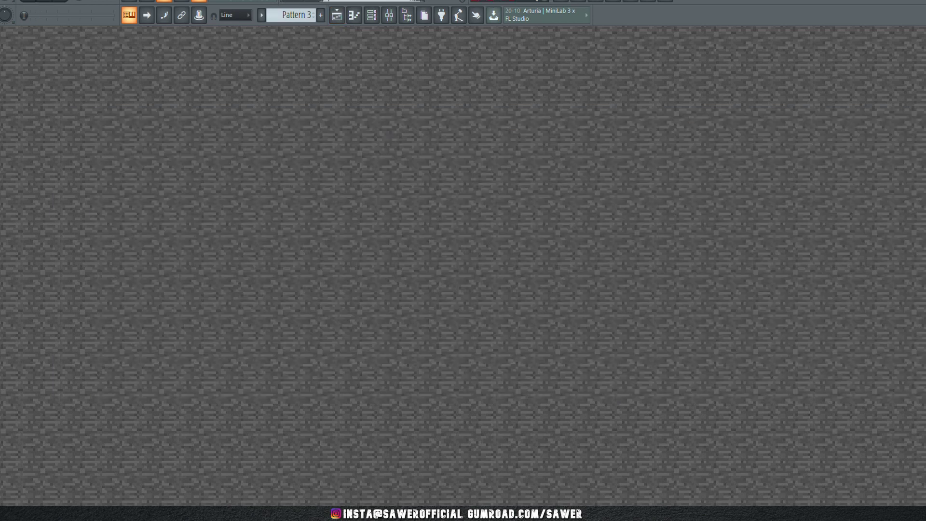
left_click(336, 16)
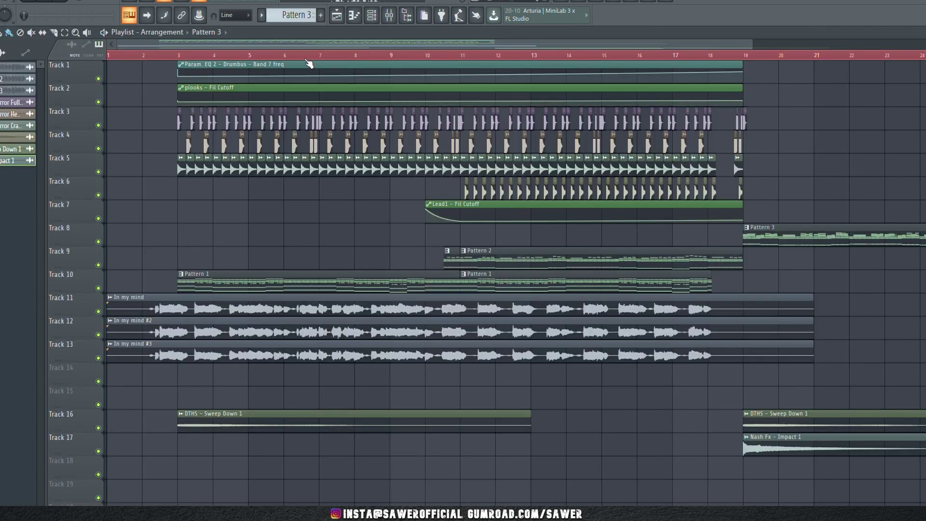
left_click(145, 55)
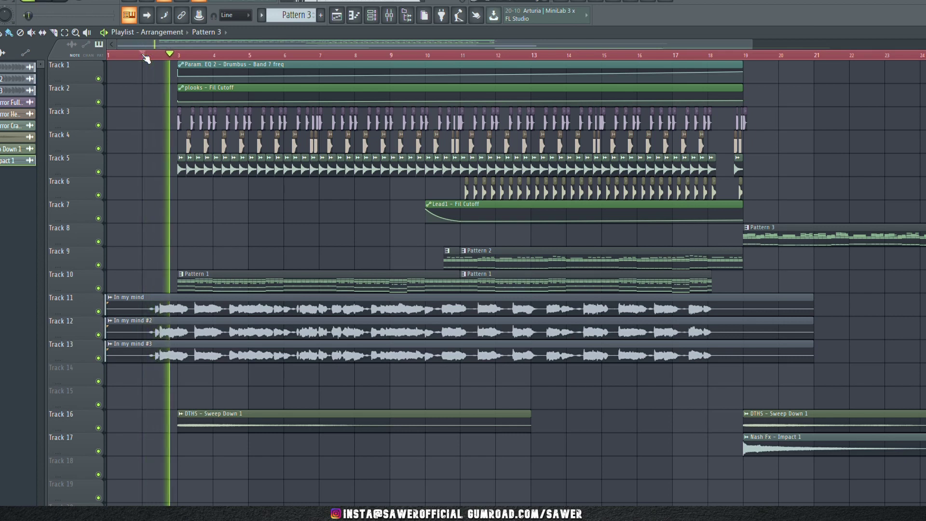